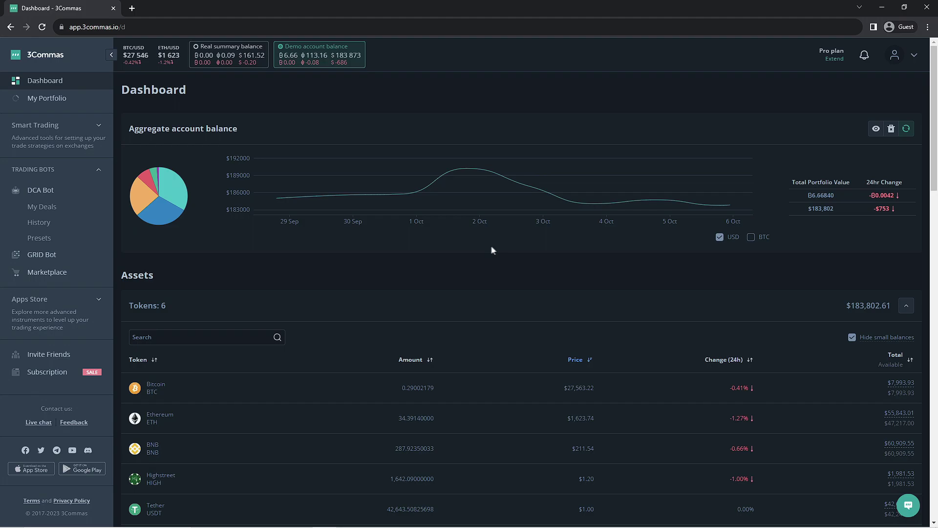
# Open the DCA bot presets gallery and leave the Days running filter at 30–300.
pyautogui.click(47, 194)
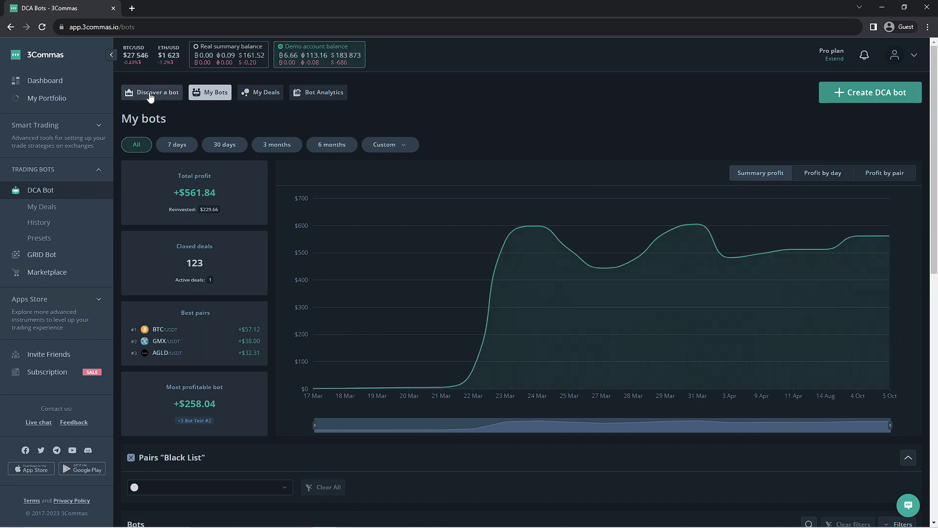
pyautogui.click(52, 243)
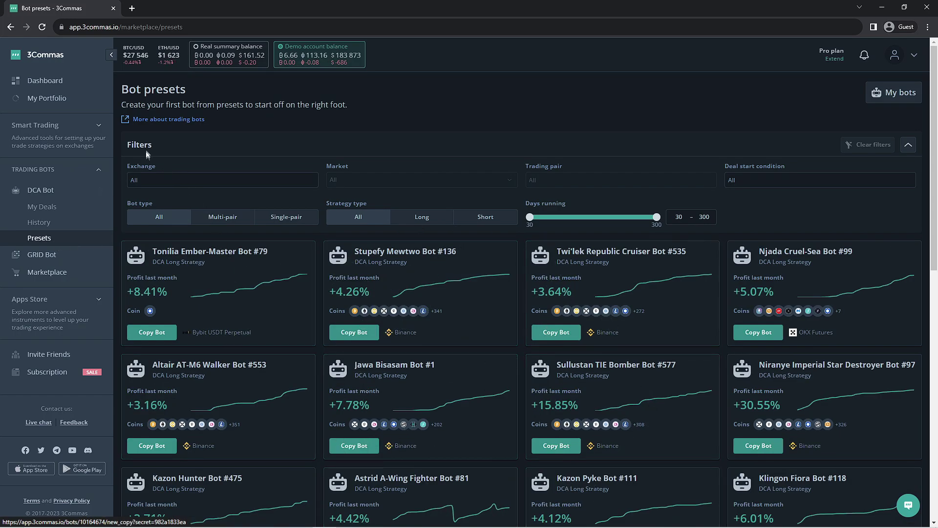
pyautogui.moveTo(152, 150); pyautogui.dragTo(128, 149)
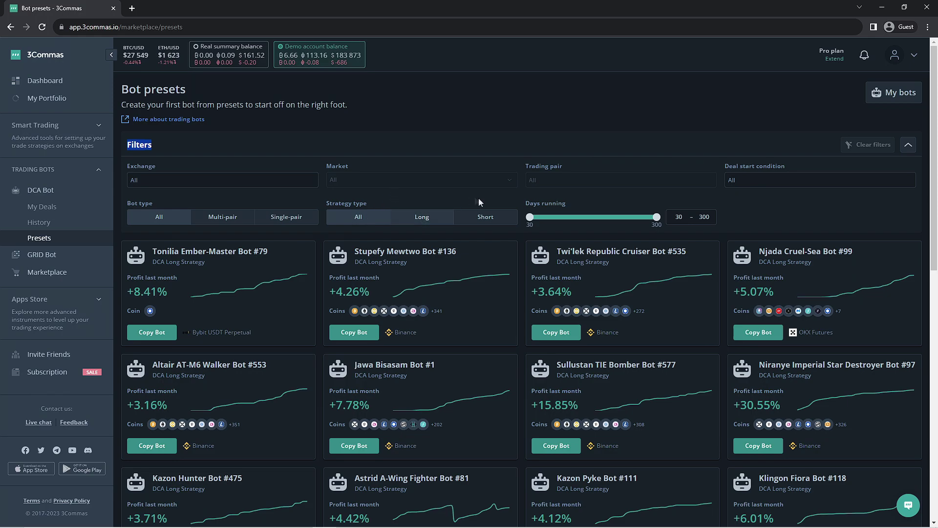
pyautogui.moveTo(530, 217)
pyautogui.mouseDown()
pyautogui.moveTo(565, 218)
pyautogui.moveTo(529, 224)
pyautogui.mouseUp()
pyautogui.moveTo(656, 217)
pyautogui.mouseDown()
pyautogui.moveTo(634, 218)
pyautogui.moveTo(663, 218)
pyautogui.mouseUp()
pyautogui.scroll(-3, 655, 216)
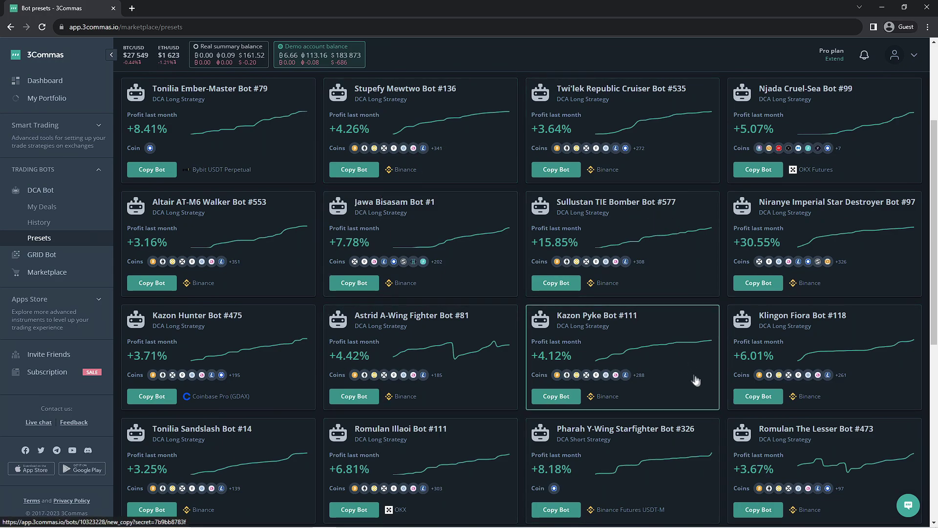
pyautogui.scroll(-1, 711, 396)
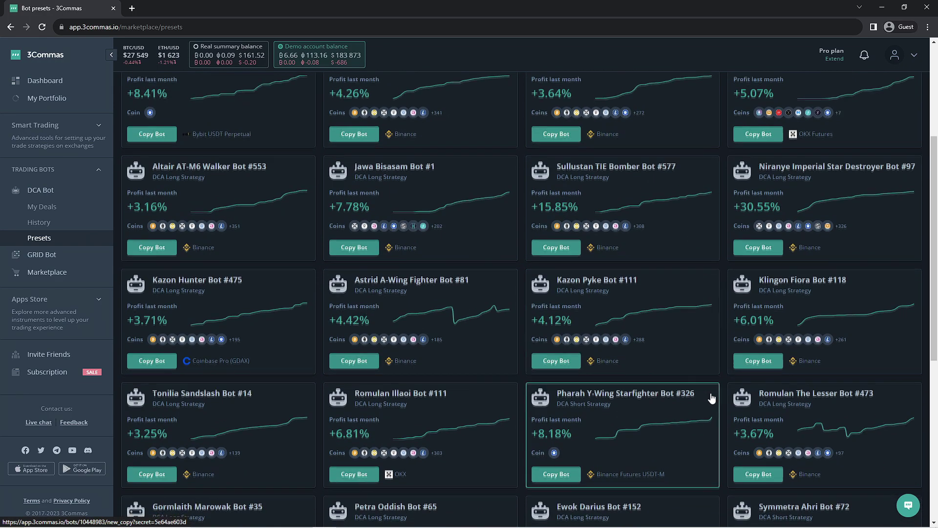
pyautogui.scroll(-1, 712, 398)
pyautogui.scroll(-1, 443, 430)
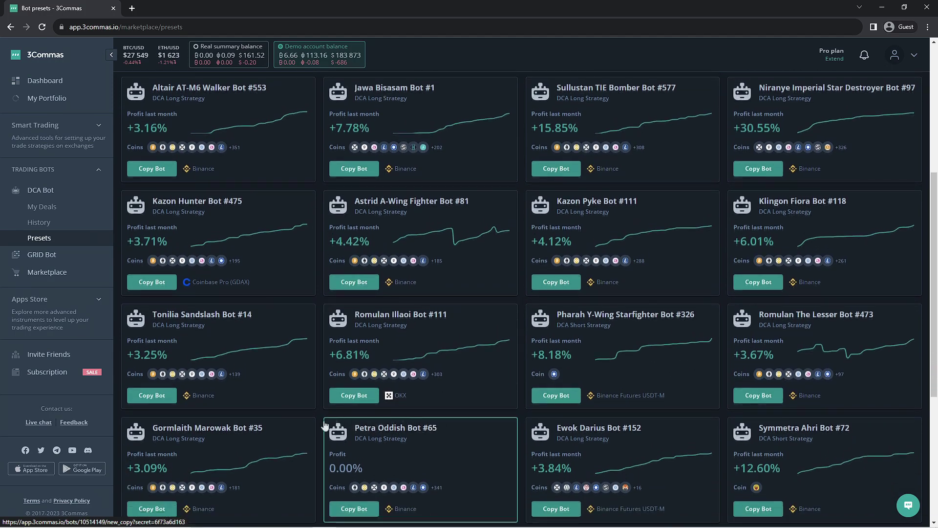
pyautogui.scroll(-2, 297, 427)
pyautogui.scroll(-3, 296, 426)
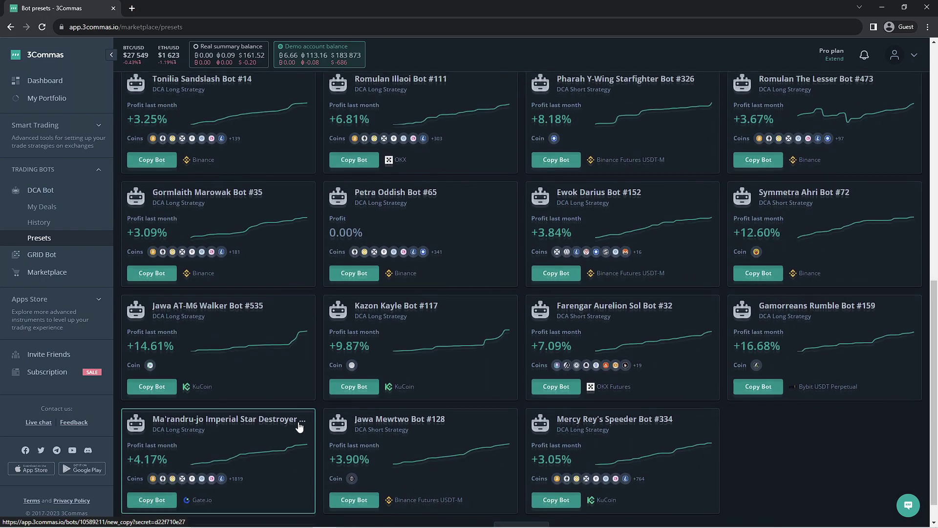
pyautogui.scroll(3, 308, 423)
pyautogui.scroll(2, 326, 424)
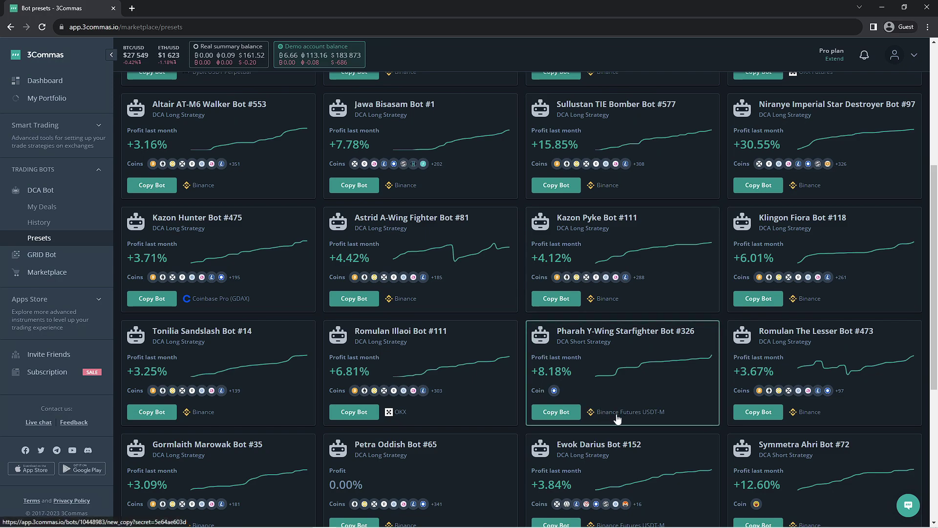
pyautogui.scroll(3, 500, 351)
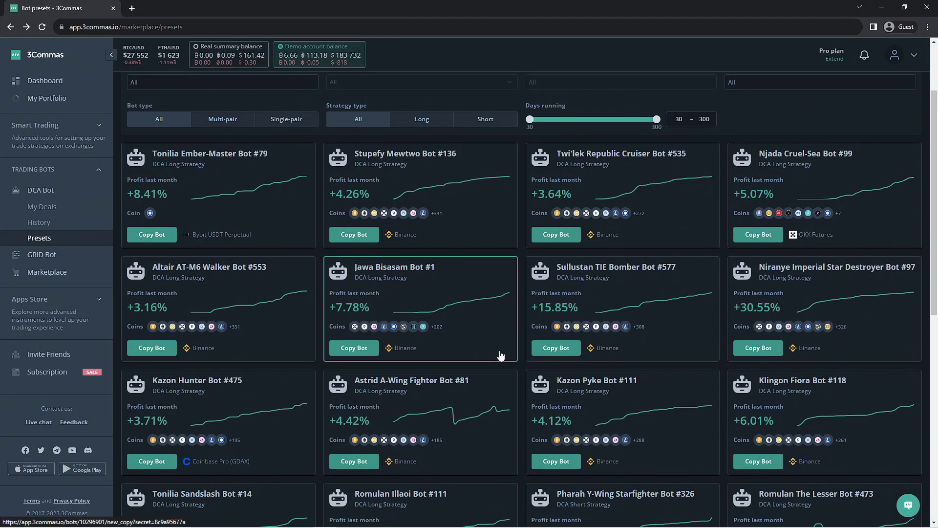
pyautogui.scroll(-1, 500, 355)
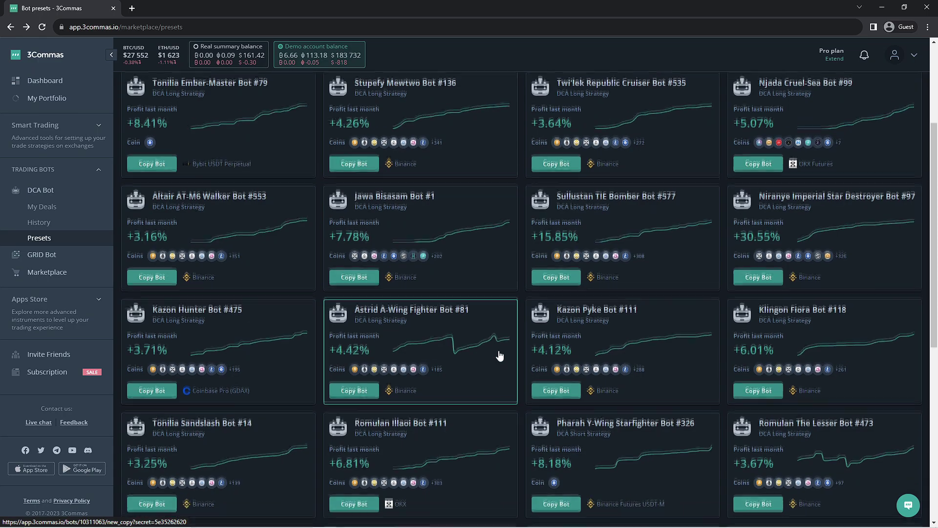
pyautogui.scroll(-2, 499, 355)
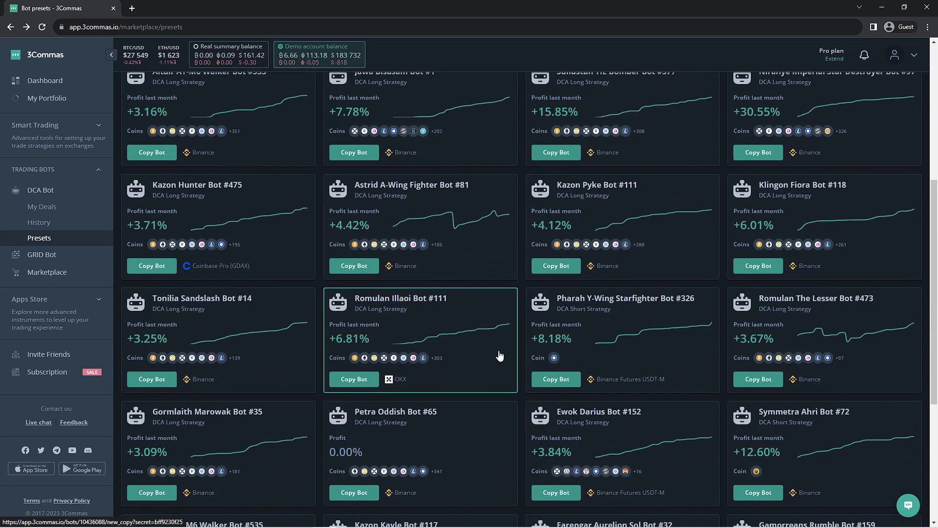
pyautogui.scroll(1, 516, 358)
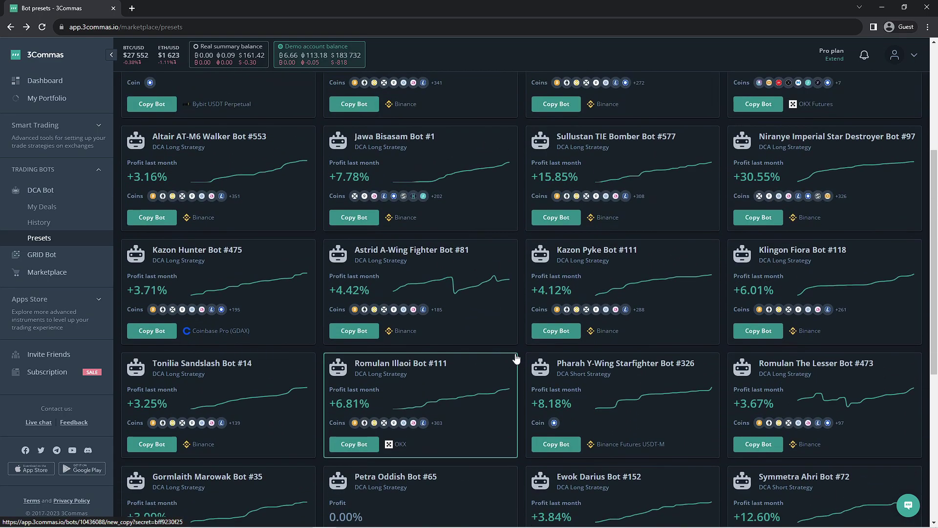
pyautogui.scroll(-1, 517, 360)
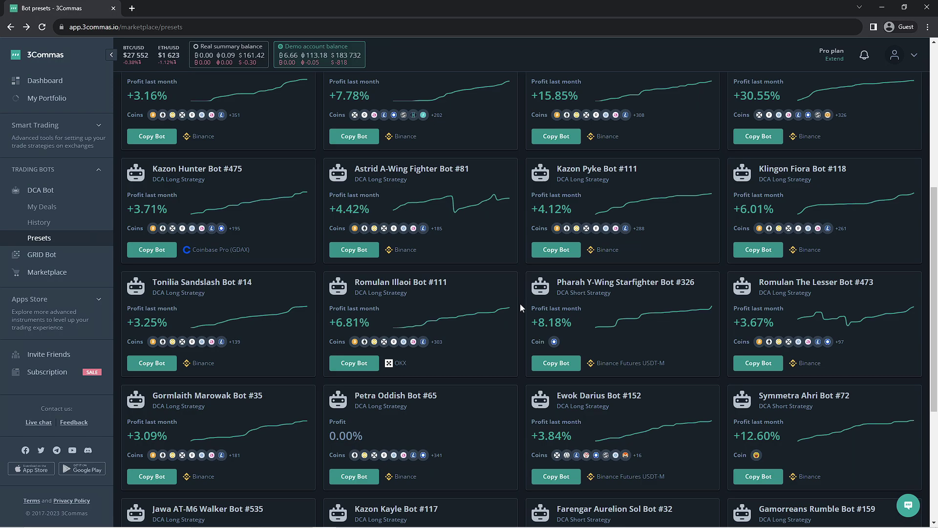
pyautogui.scroll(3, 520, 303)
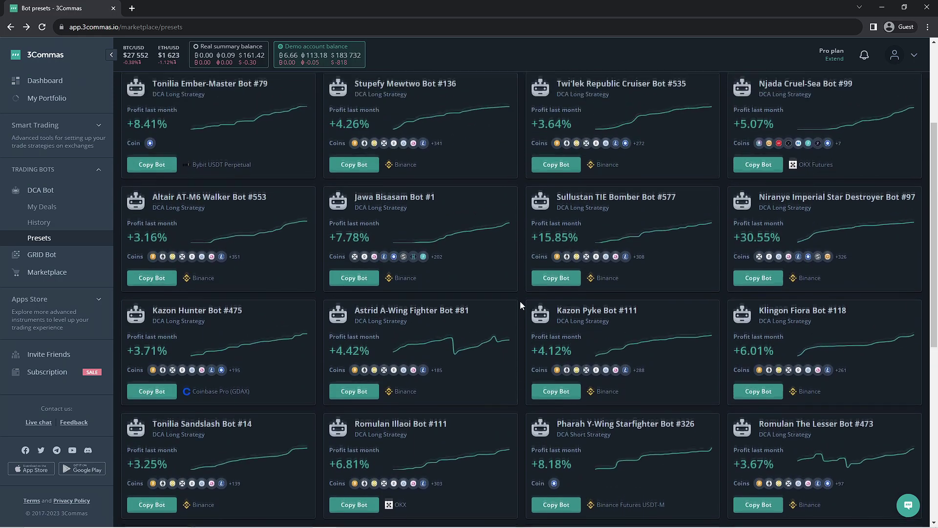
# Copy a Binance preset as a new bot named 'Testing Bot' with a 2000 USDT investment.
pyautogui.click(554, 301)
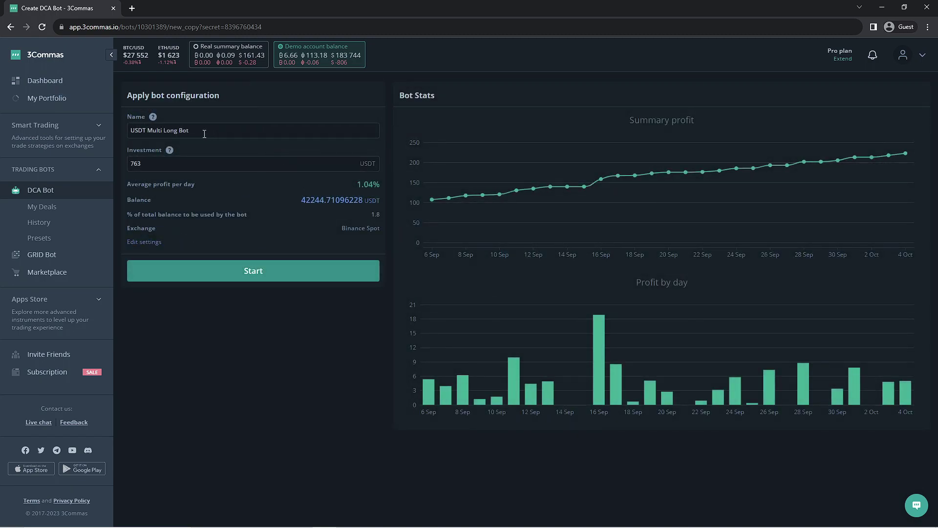
pyautogui.moveTo(205, 134); pyautogui.dragTo(124, 141)
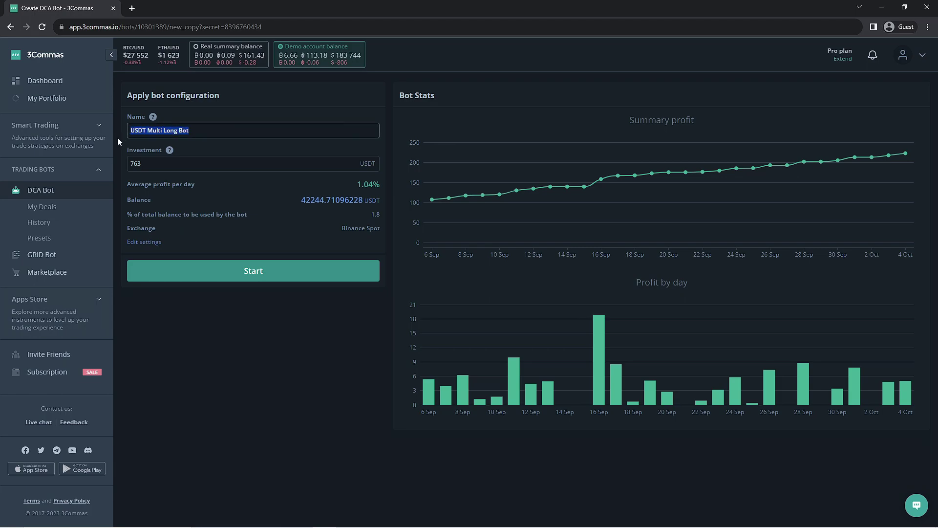
pyautogui.write('Testing Bot')
pyautogui.press('Tab')
pyautogui.write('2000')
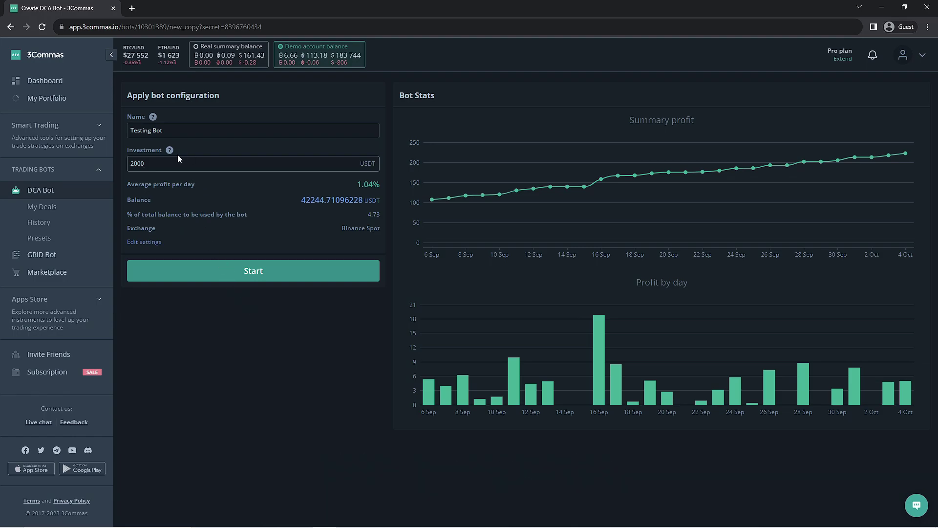
# Start the Testing Bot and dismiss the success message.
pyautogui.moveTo(170, 151)
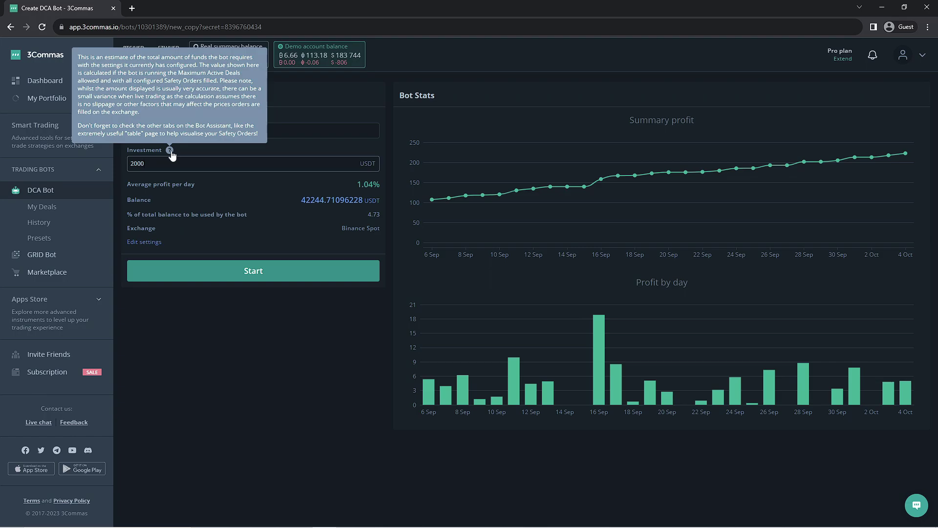
pyautogui.click(260, 272)
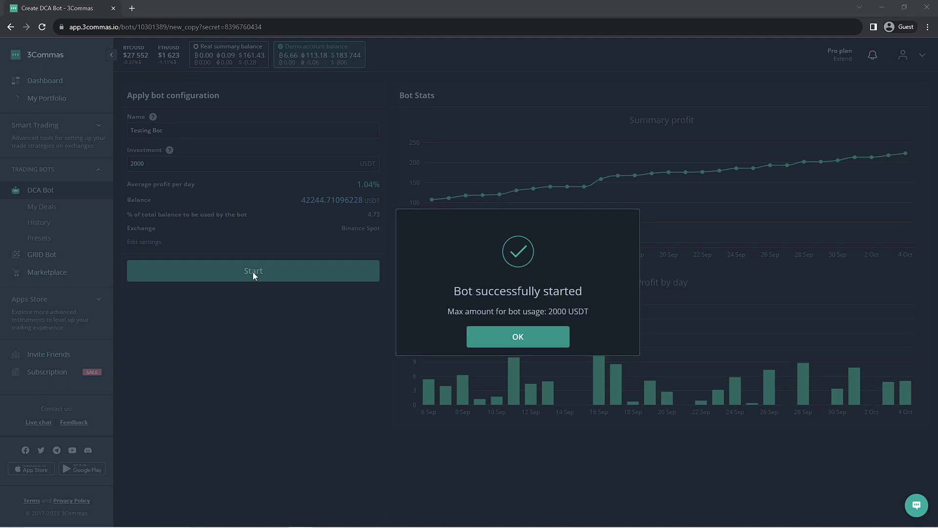
pyautogui.click(511, 338)
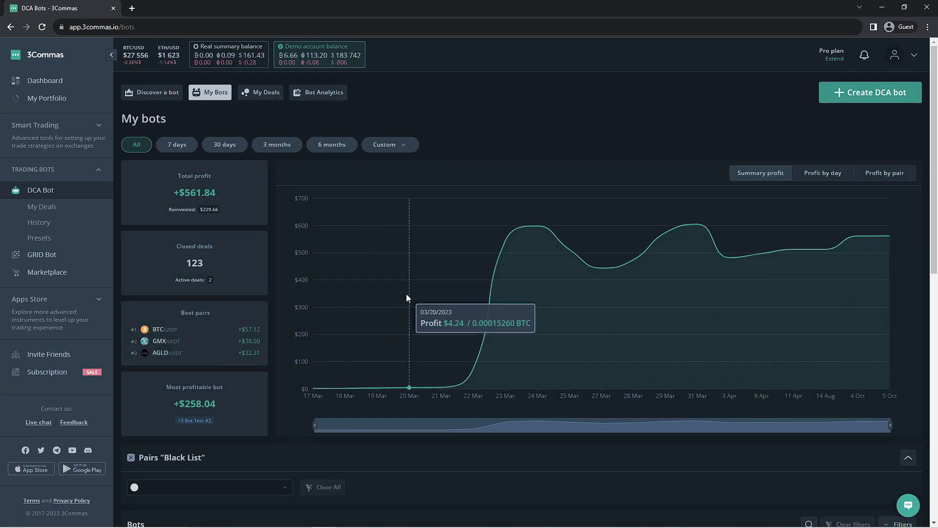
# Filter the Bots table to show only enabled bots.
pyautogui.scroll(-5, 407, 296)
pyautogui.scroll(-1, 405, 299)
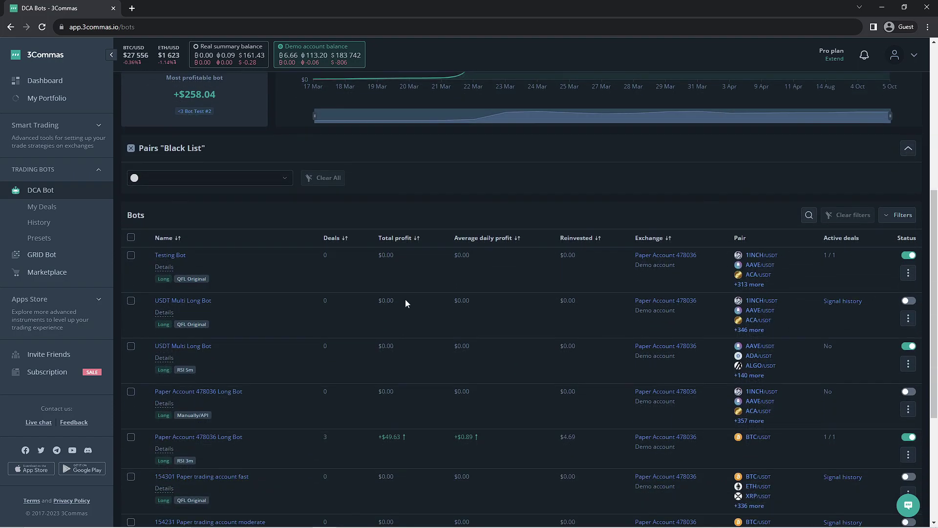
pyautogui.click(898, 215)
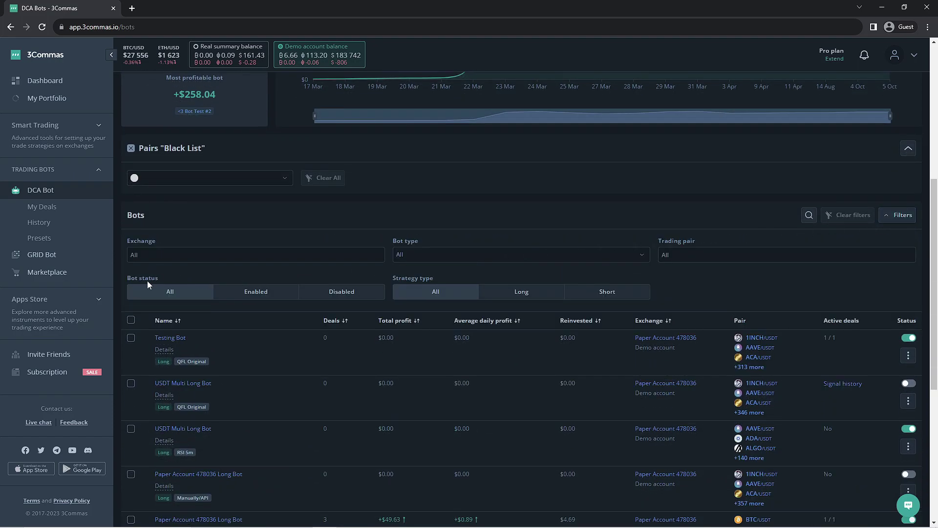
pyautogui.click(249, 292)
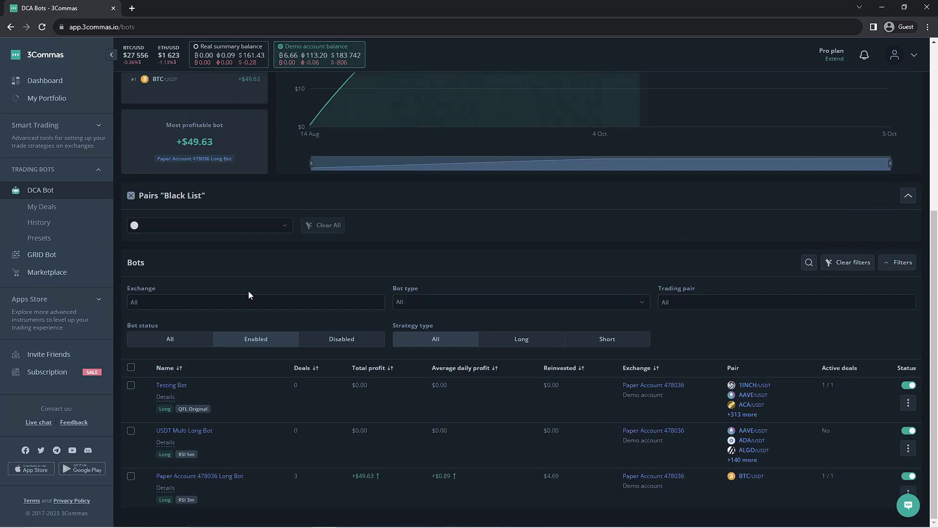
# Highlight the Testing Bot row and its status to confirm it is enabled.
pyautogui.moveTo(179, 387); pyautogui.dragTo(155, 386)
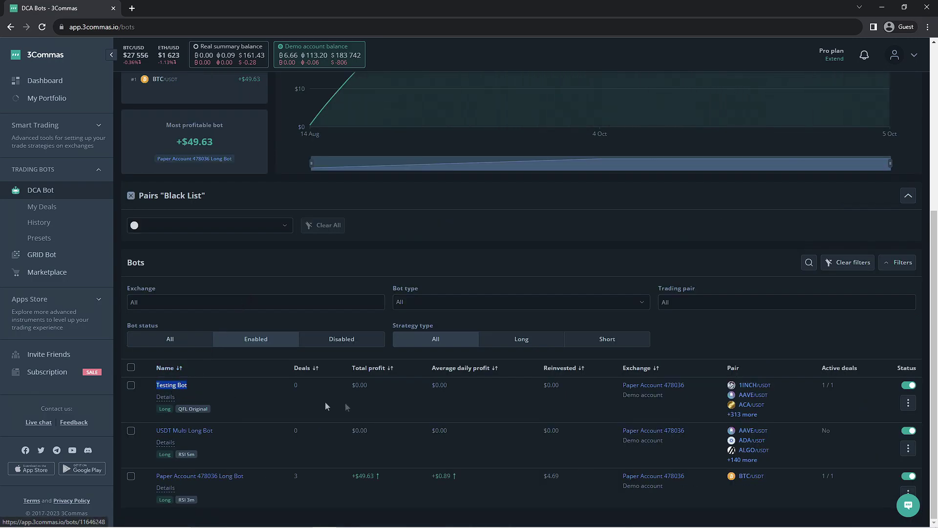
pyautogui.moveTo(905, 370); pyautogui.dragTo(903, 391)
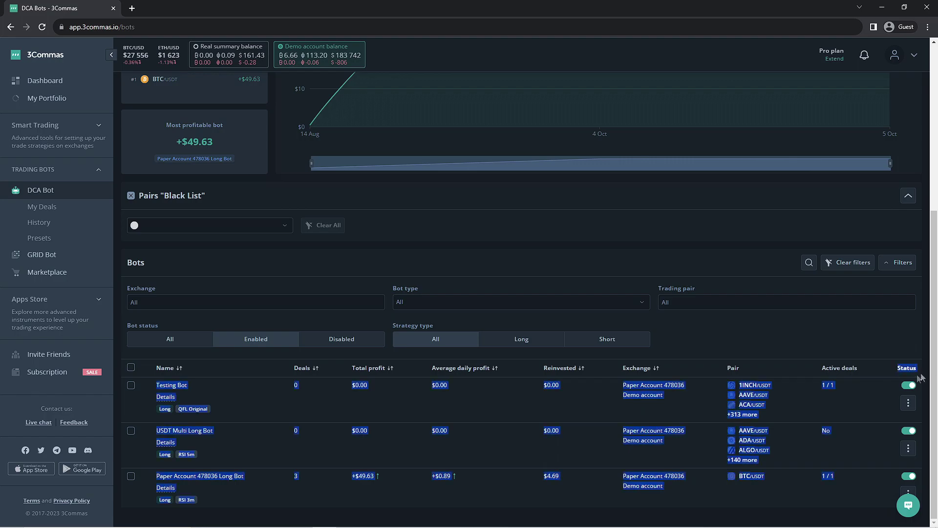
pyautogui.click(888, 391)
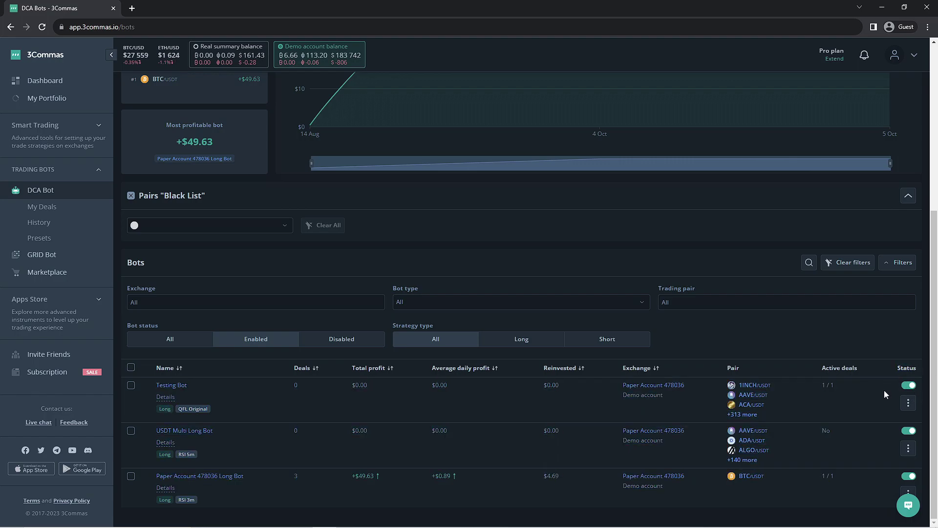